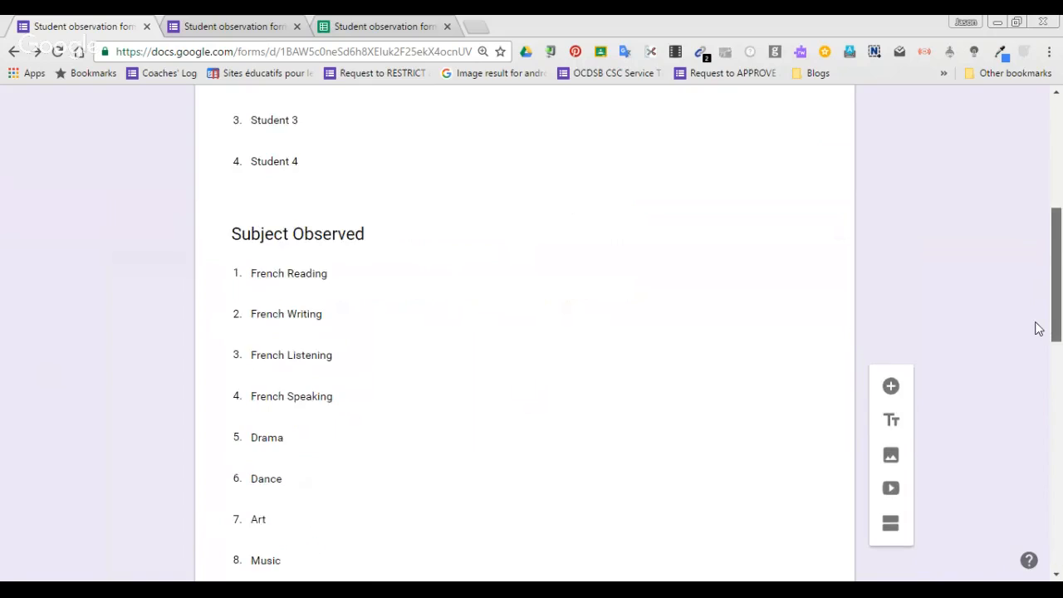
# Review the form's questions down to the Artefact of Learning file upload question and its type setting.
pyautogui.scroll(-4, 1005, 449)
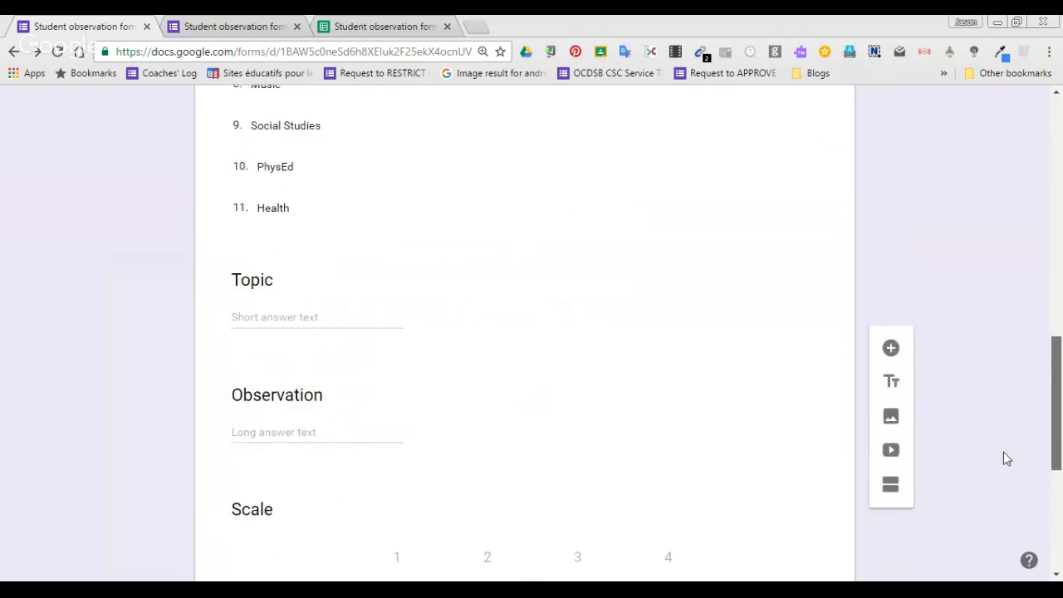
pyautogui.scroll(-2, 981, 536)
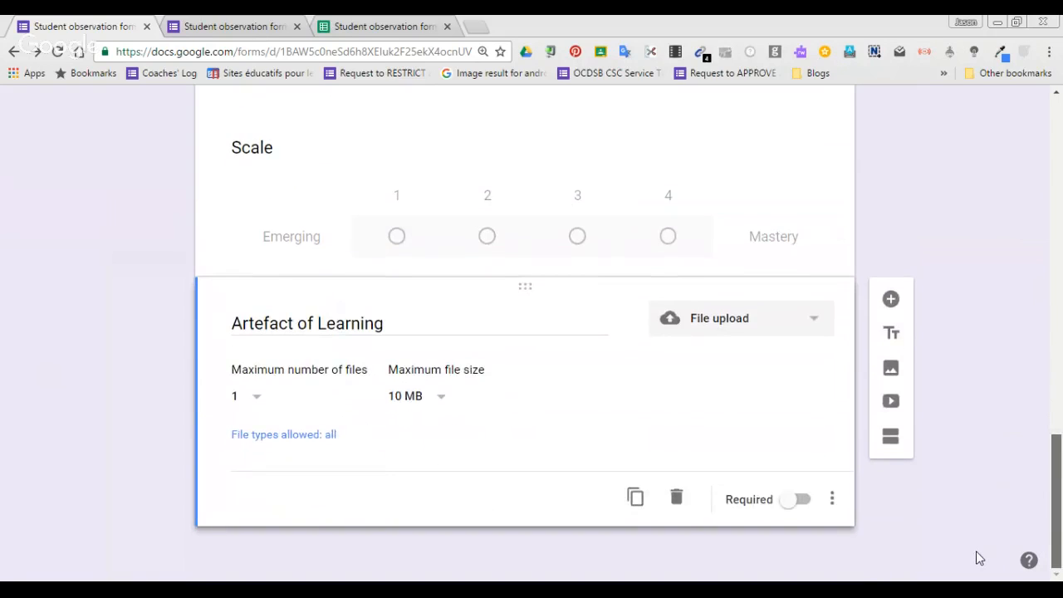
pyautogui.click(821, 330)
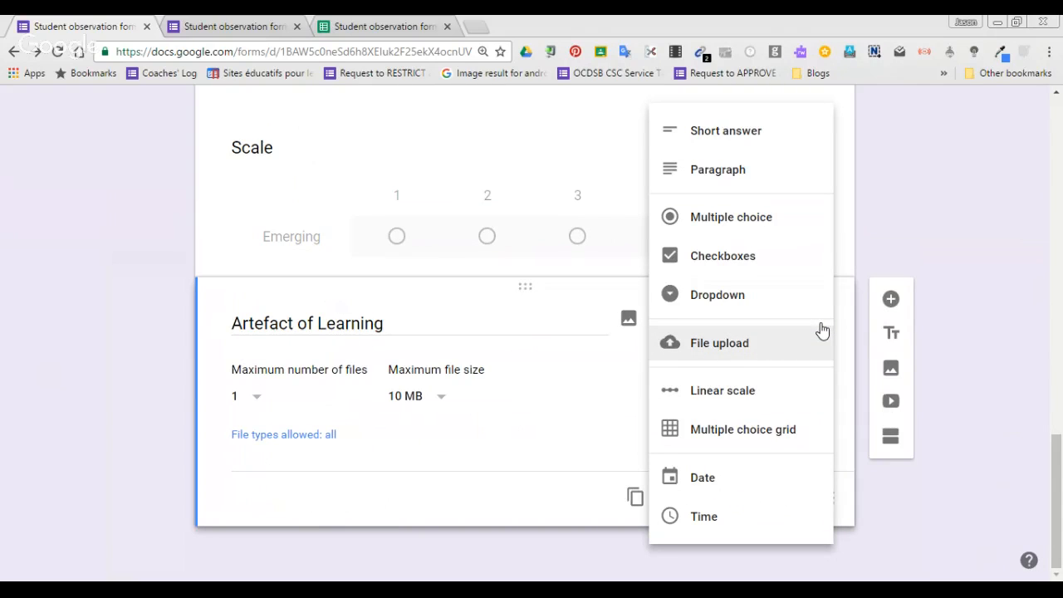
pyautogui.click(818, 344)
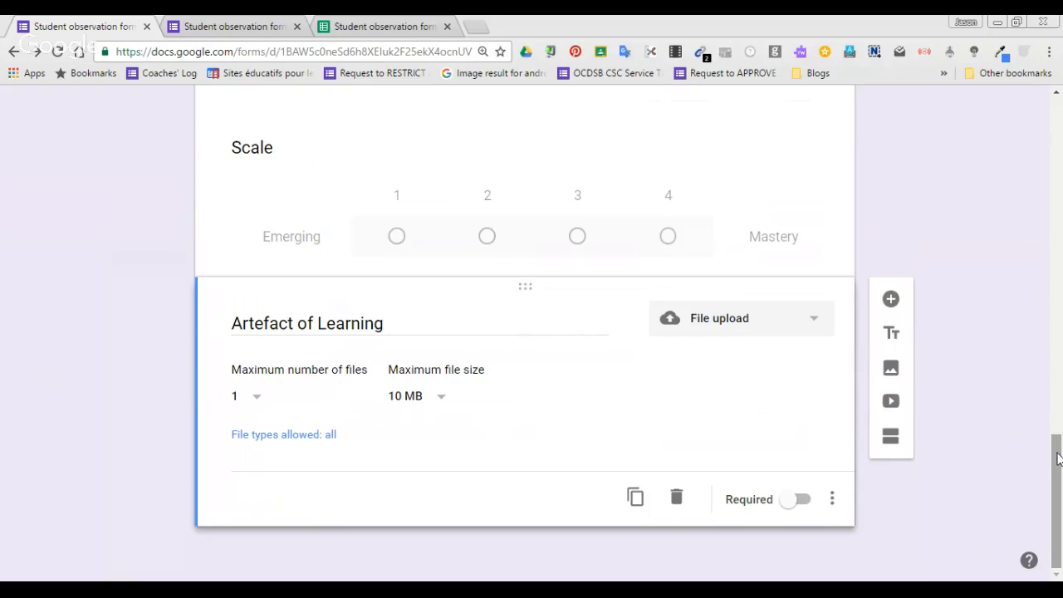
pyautogui.moveTo(1057, 460); pyautogui.dragTo(1059, 108)
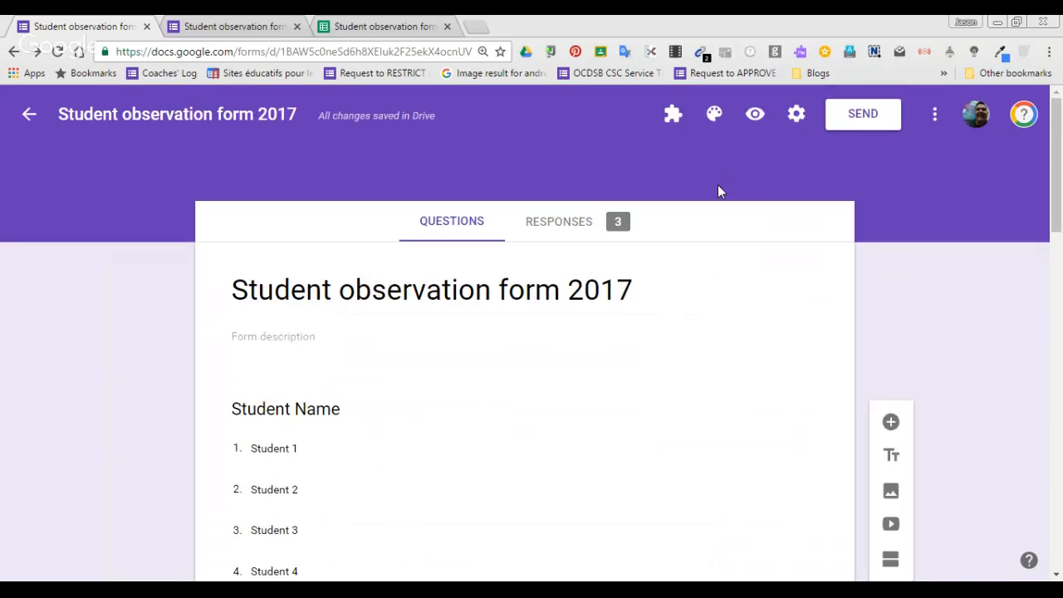
# Open the form's response summary and view the responses in the linked spreadsheet.
pyautogui.click(574, 227)
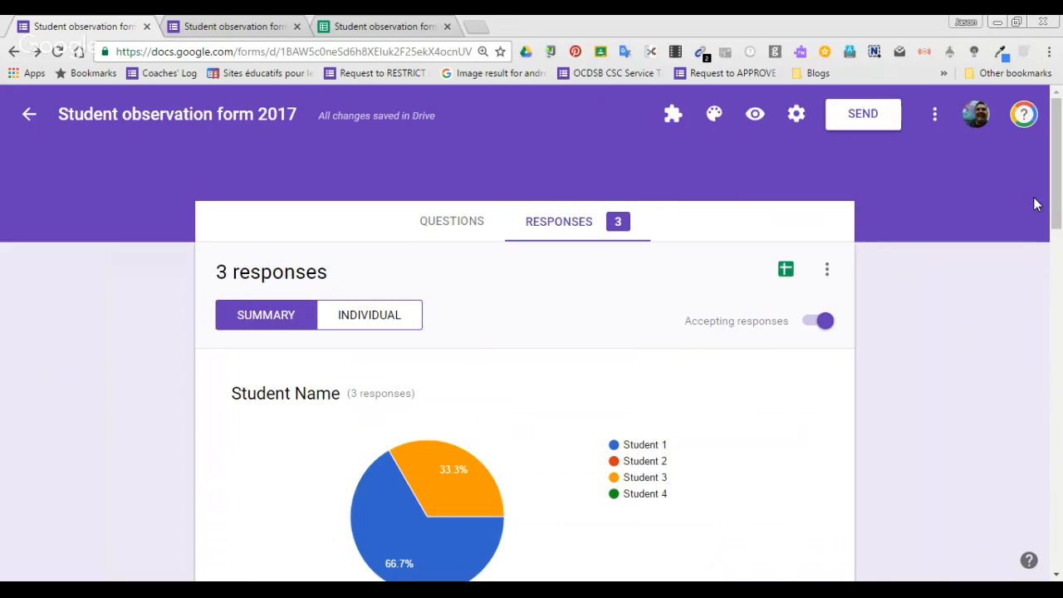
pyautogui.moveTo(1056, 191); pyautogui.dragTo(1057, 274)
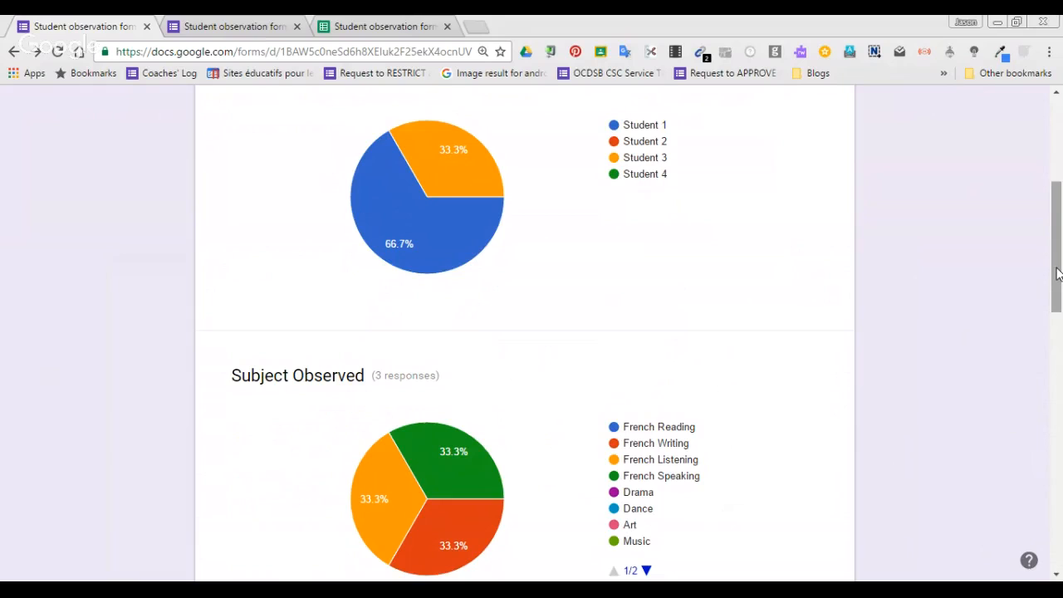
pyautogui.moveTo(1056, 274); pyautogui.dragTo(1060, 197)
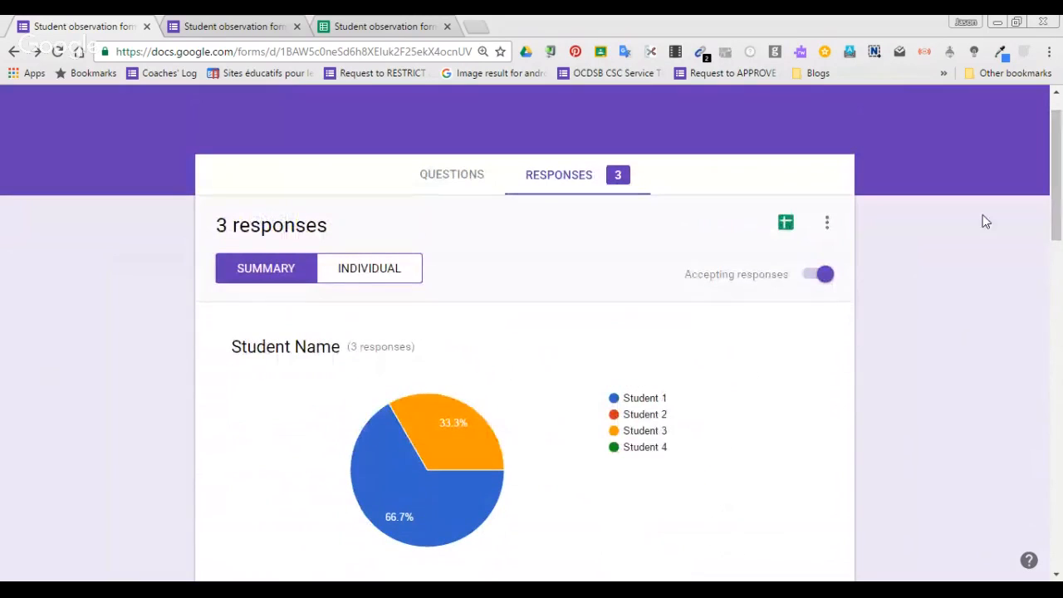
pyautogui.click(785, 224)
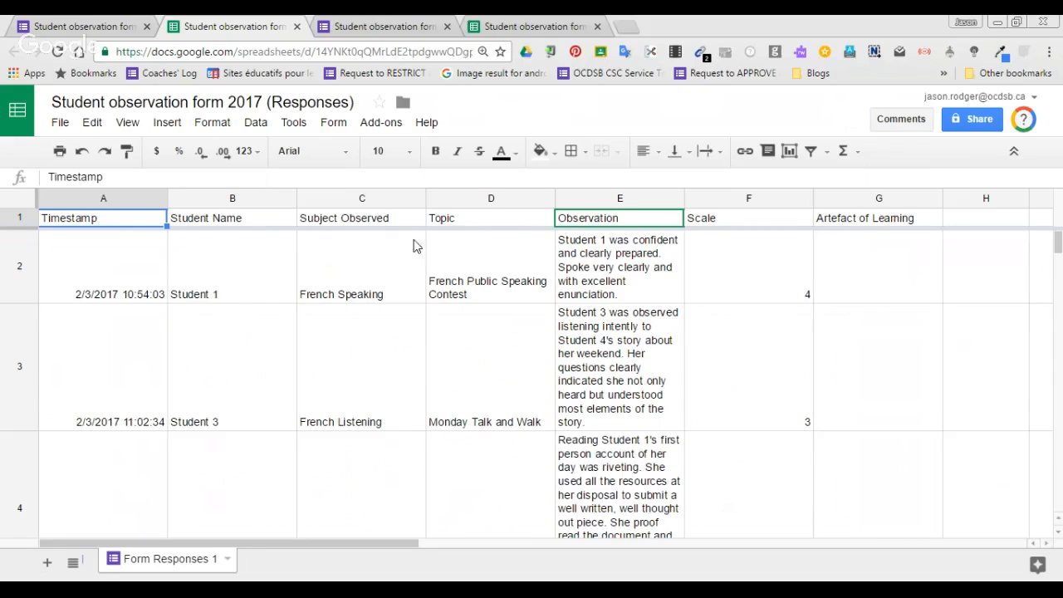
# Select the whole sheet and turn on a filter.
pyautogui.click(23, 205)
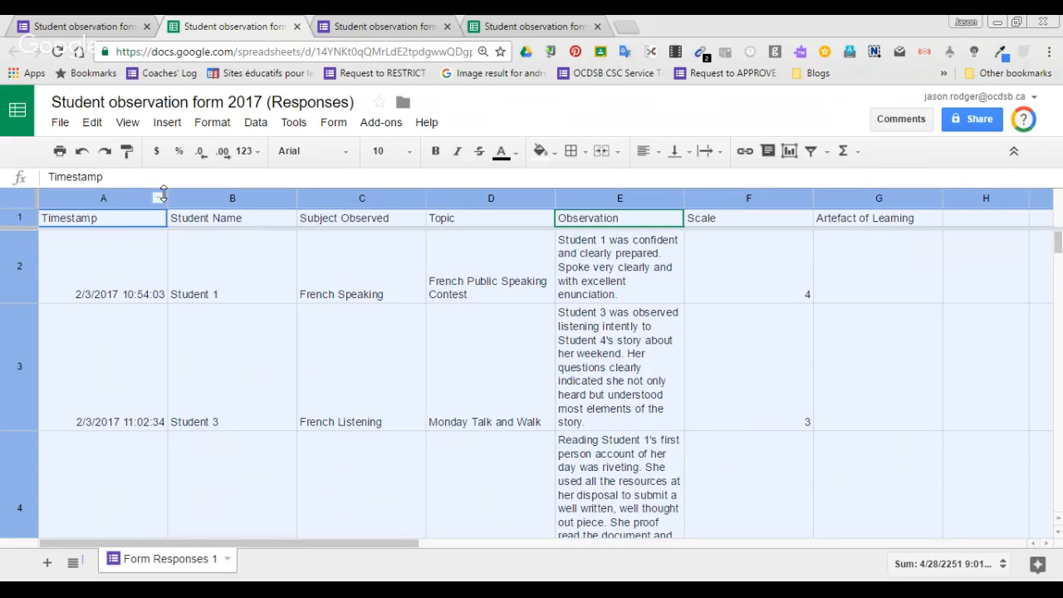
pyautogui.click(255, 125)
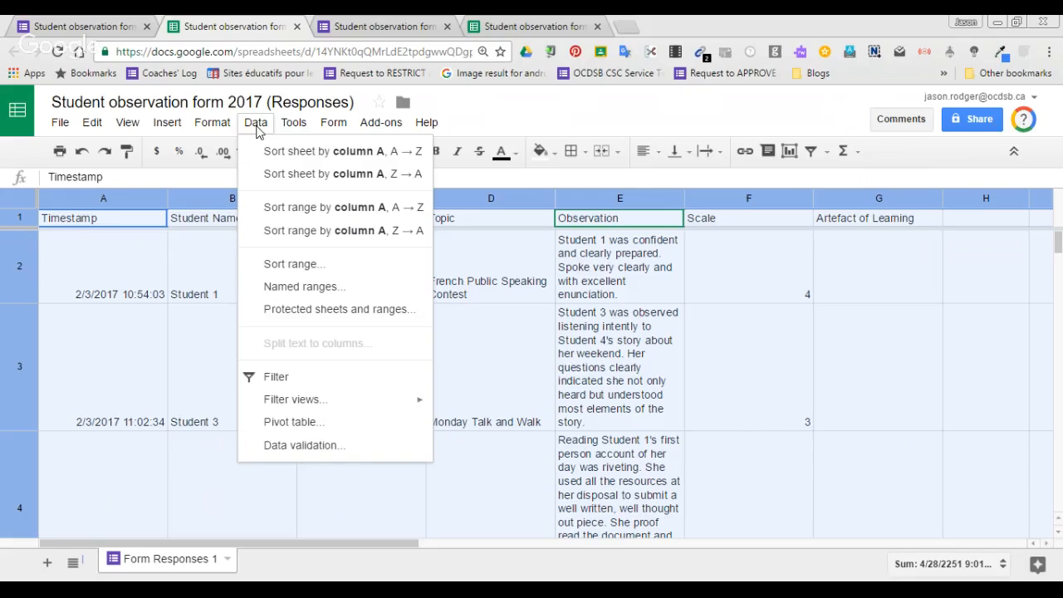
pyautogui.click(286, 377)
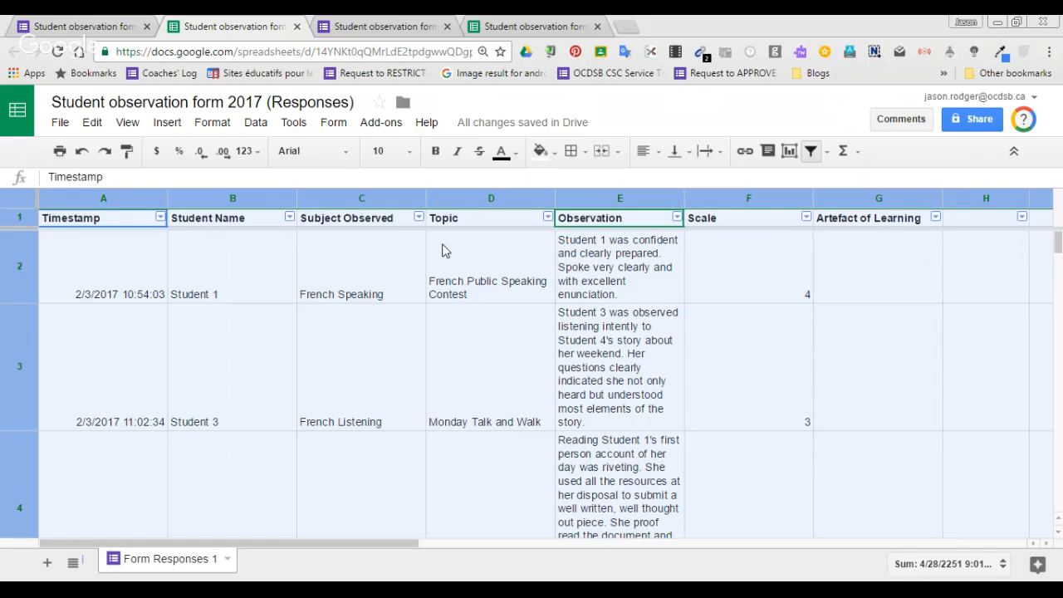
# Filter the Student Name column to show only Student 3.
pyautogui.click(290, 217)
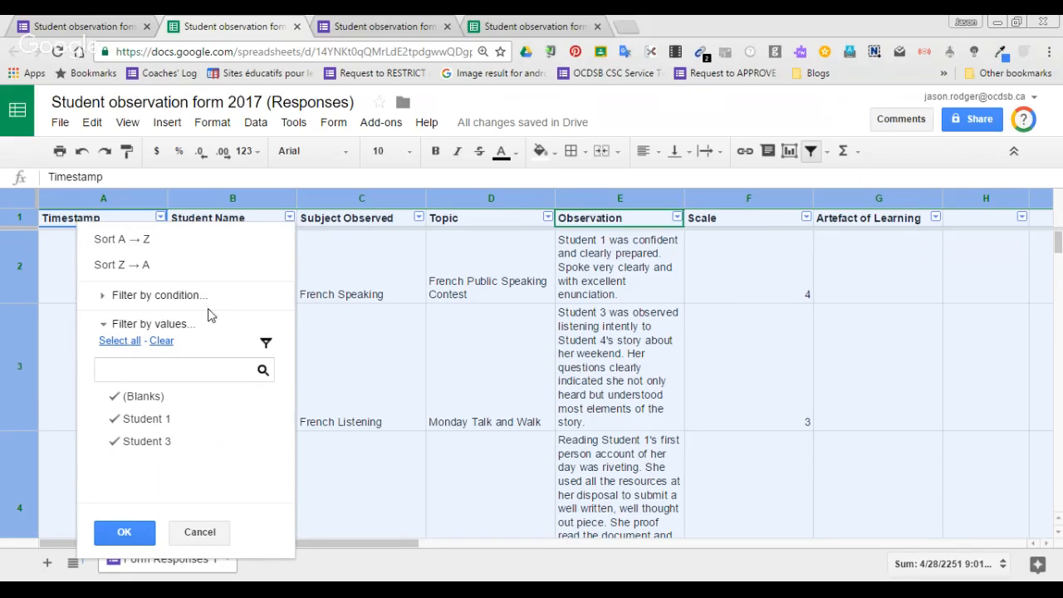
pyautogui.click(171, 341)
pyautogui.click(114, 446)
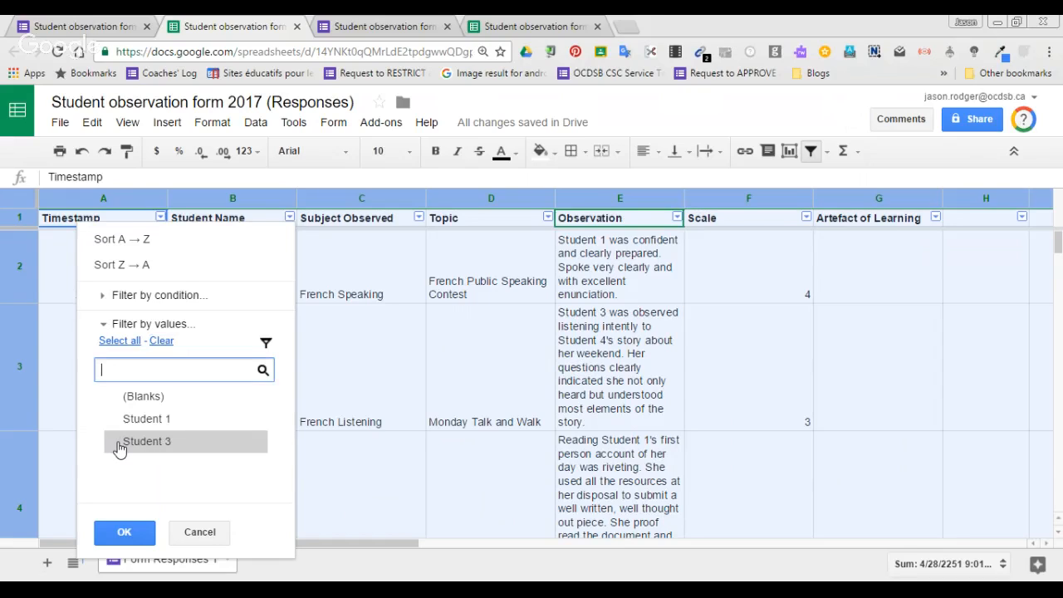
pyautogui.click(131, 532)
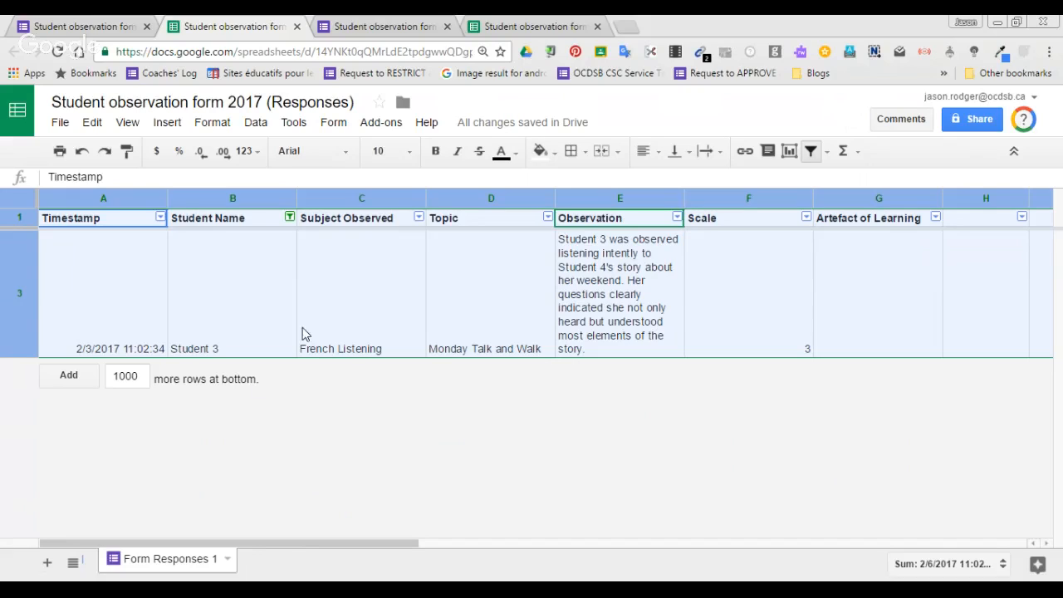
# Inspect the Subject Observed filter values without changing them.
pyautogui.click(420, 219)
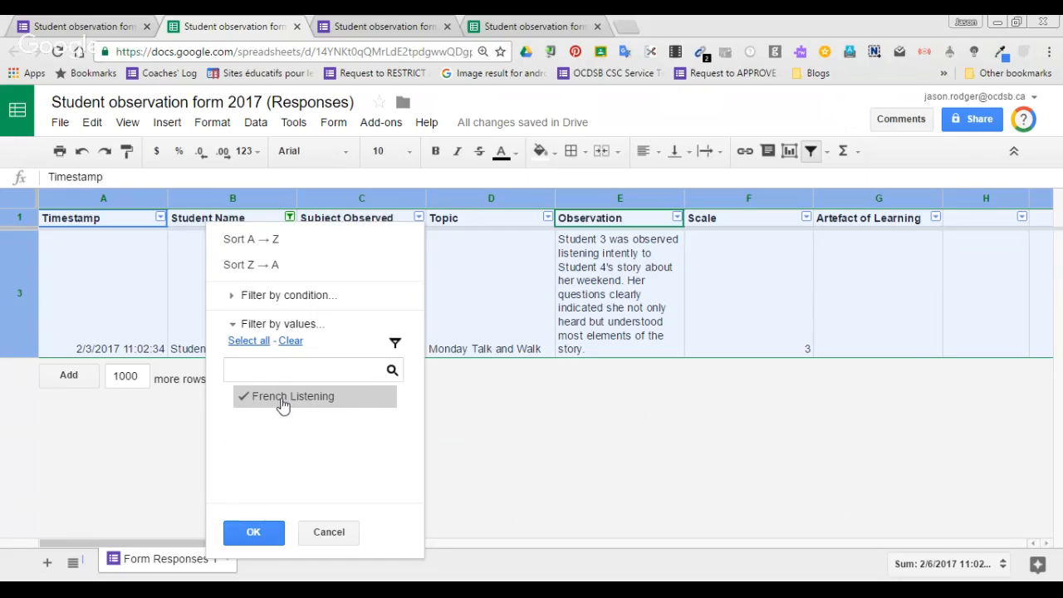
pyautogui.click(329, 532)
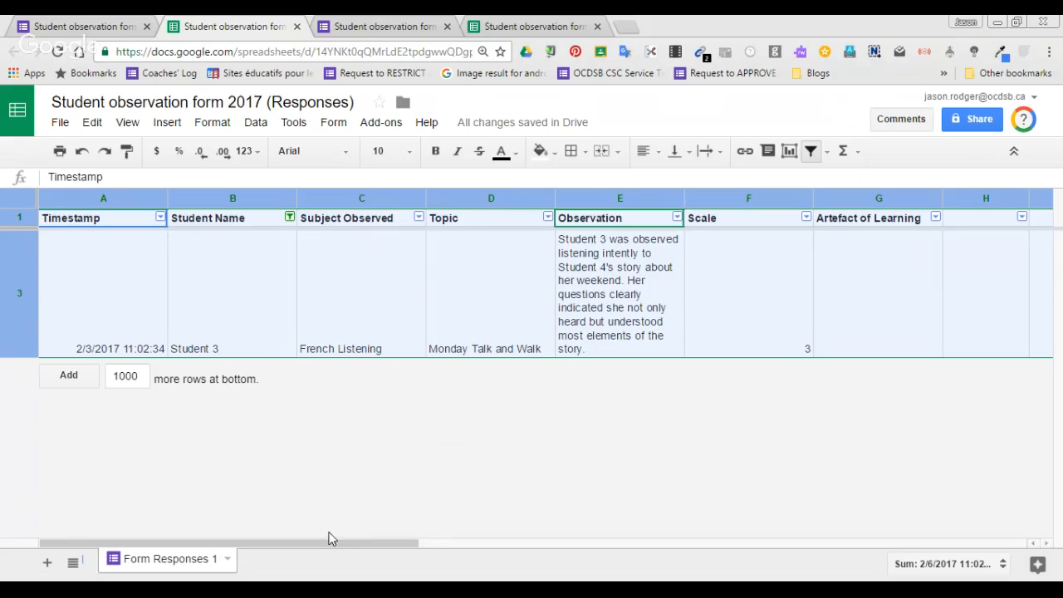
# Change the Student Name filter to show only Student 1.
pyautogui.click(296, 221)
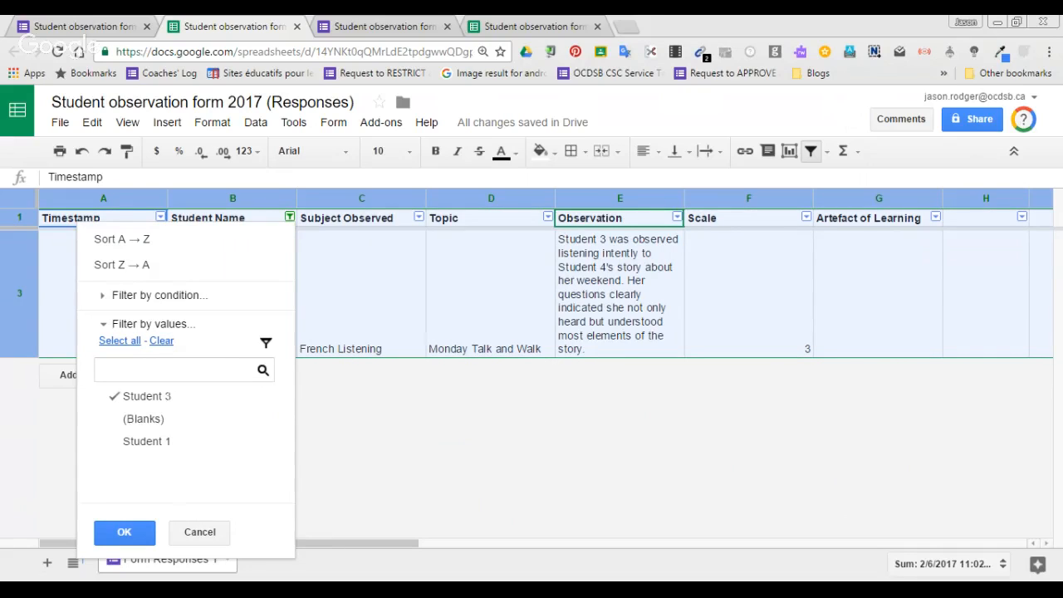
pyautogui.click(121, 441)
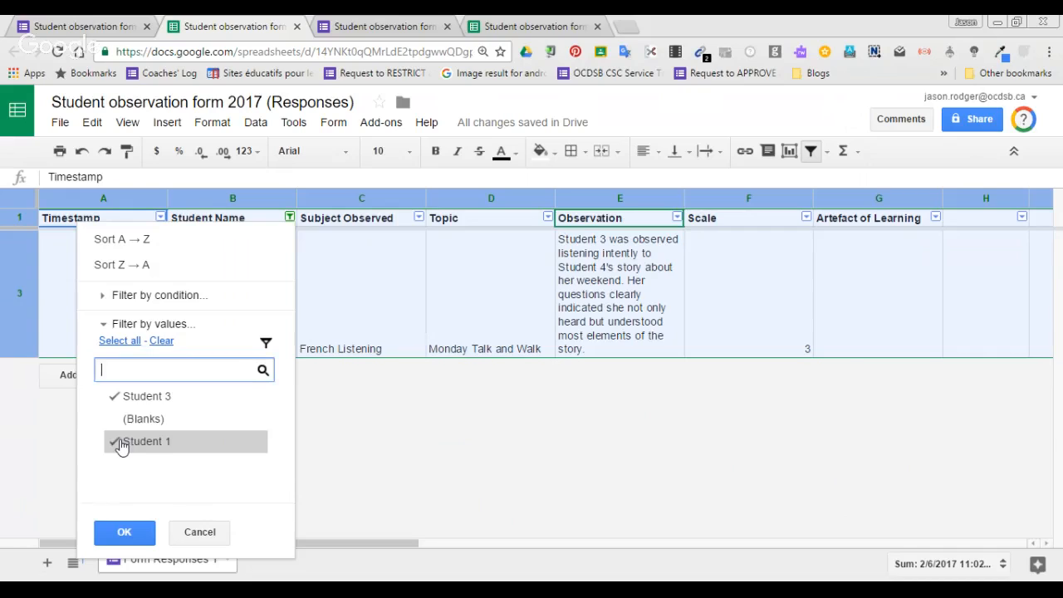
pyautogui.click(116, 396)
pyautogui.click(139, 533)
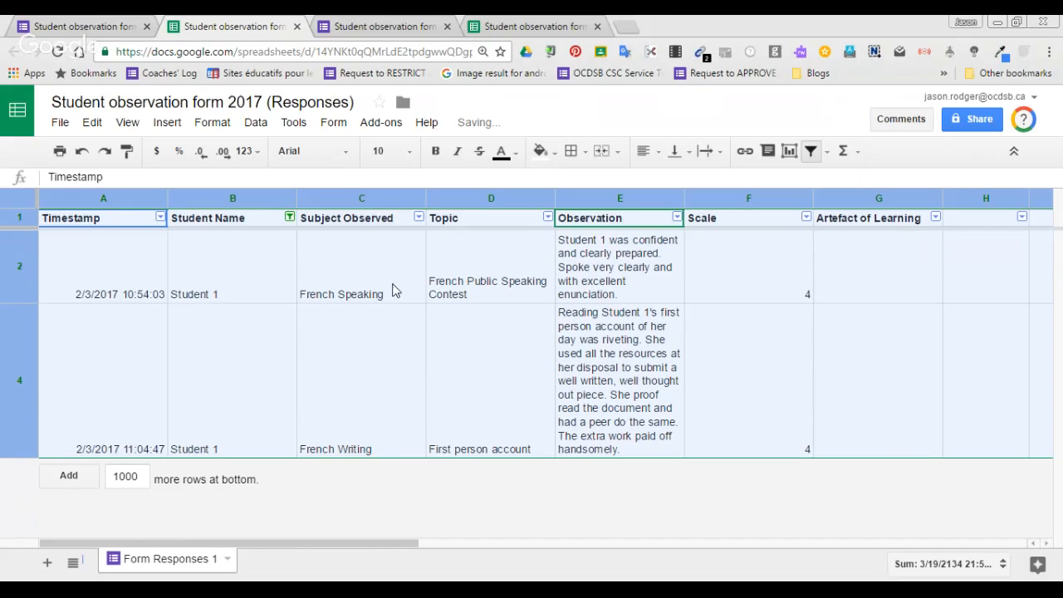
# Filter the Subject Observed column to show only French Writing.
pyautogui.click(419, 218)
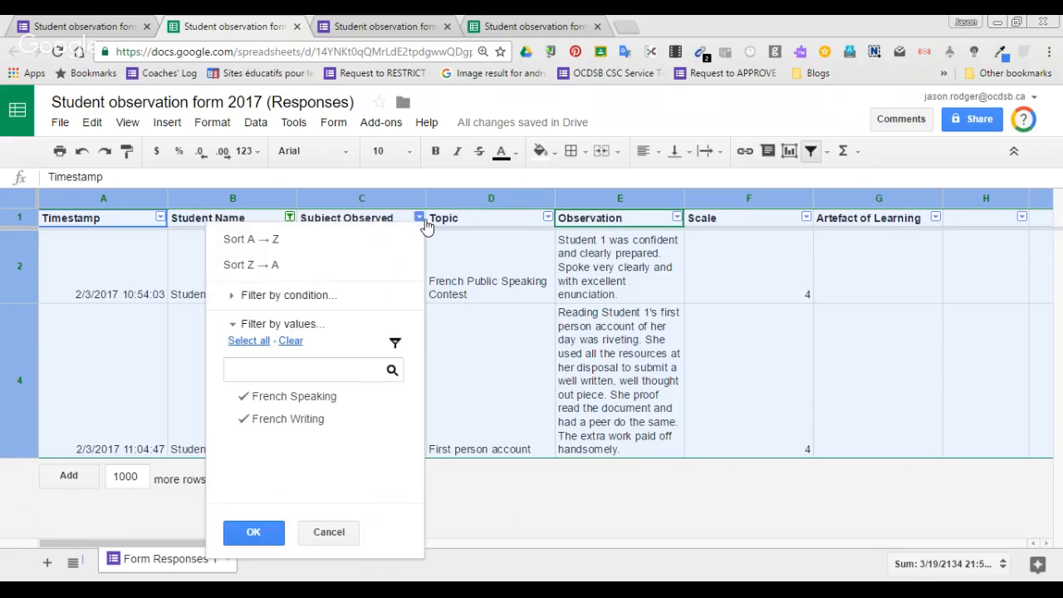
pyautogui.click(253, 401)
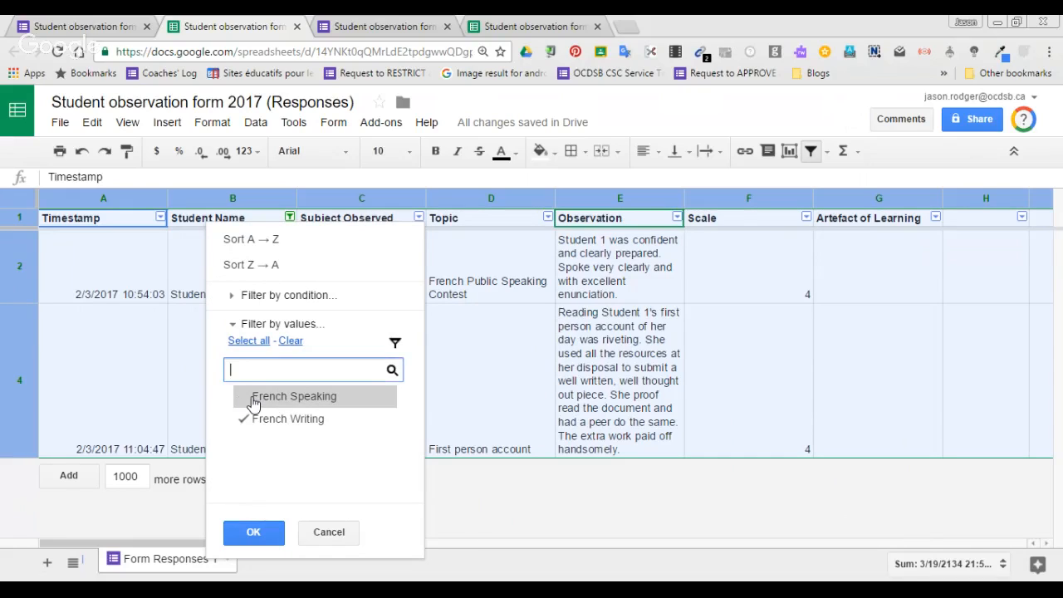
pyautogui.click(253, 533)
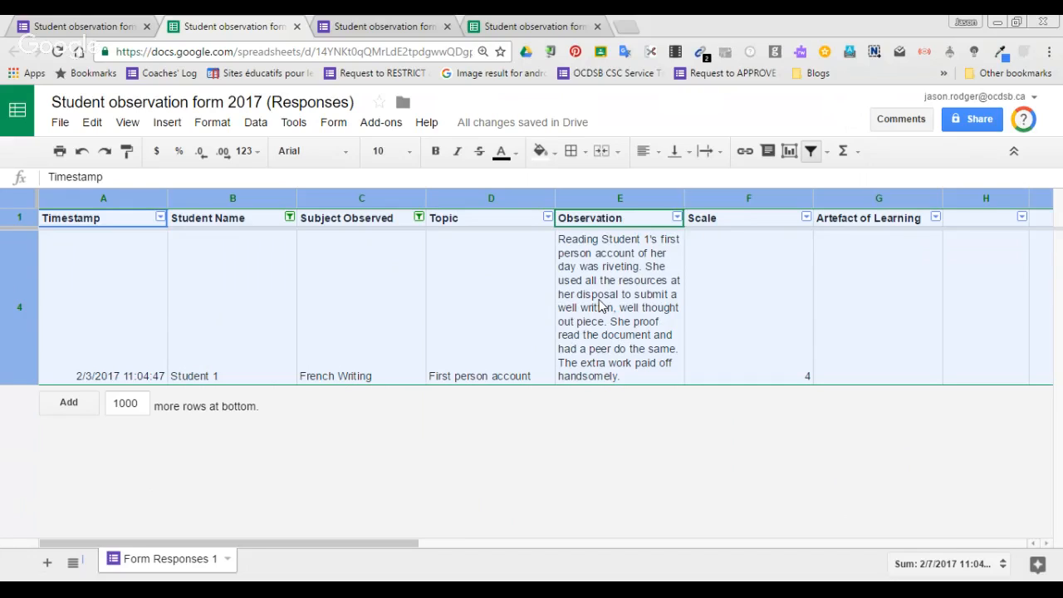
# Read the full observation text in the filtered row and review the Student Name filter options.
pyautogui.doubleClick(648, 272)
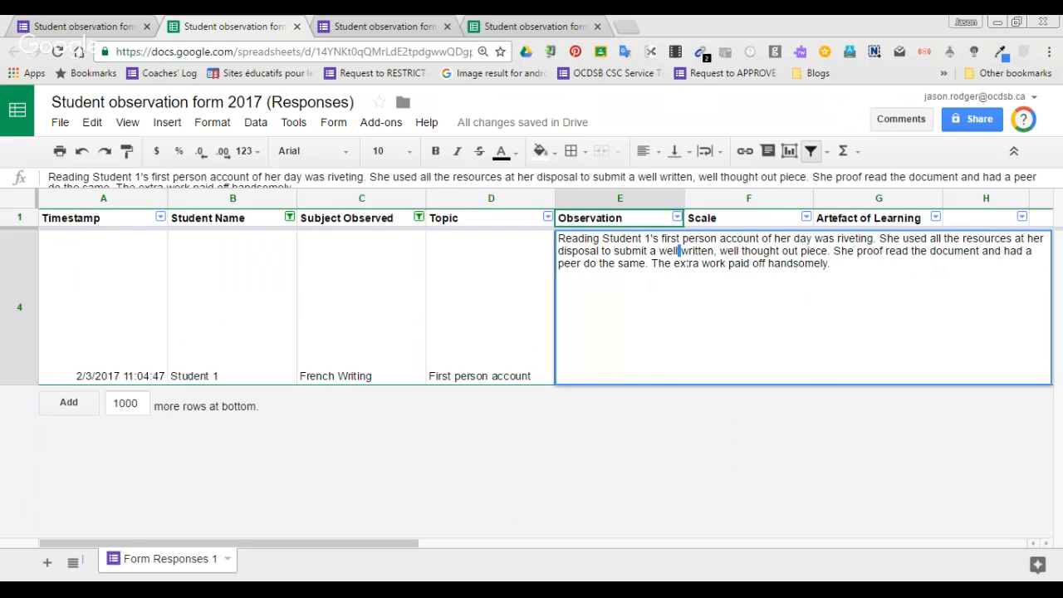
pyautogui.hotkey('ctrl', 'a')
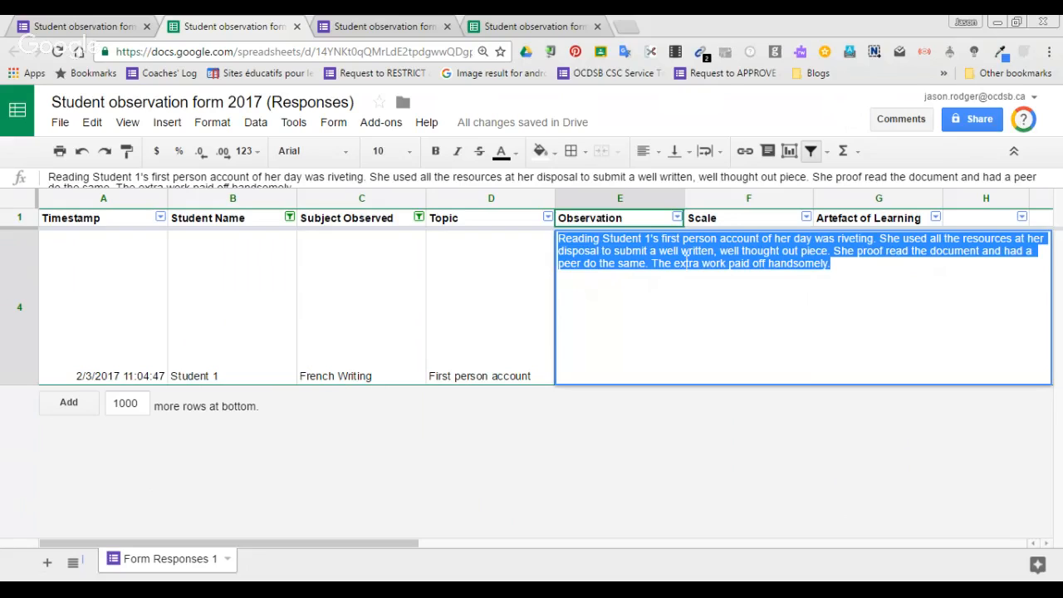
pyautogui.click(727, 199)
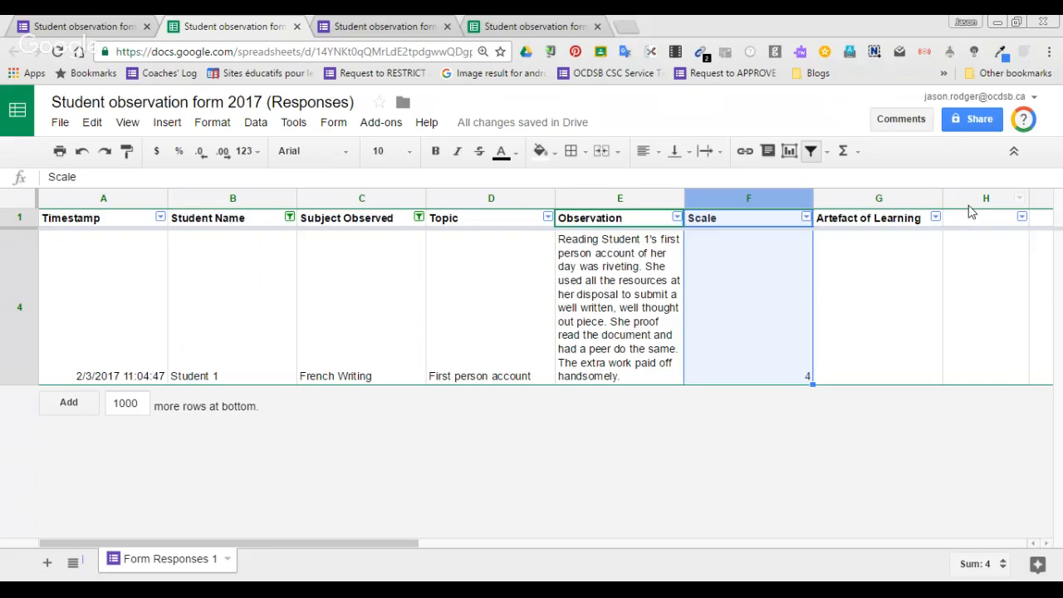
pyautogui.click(290, 218)
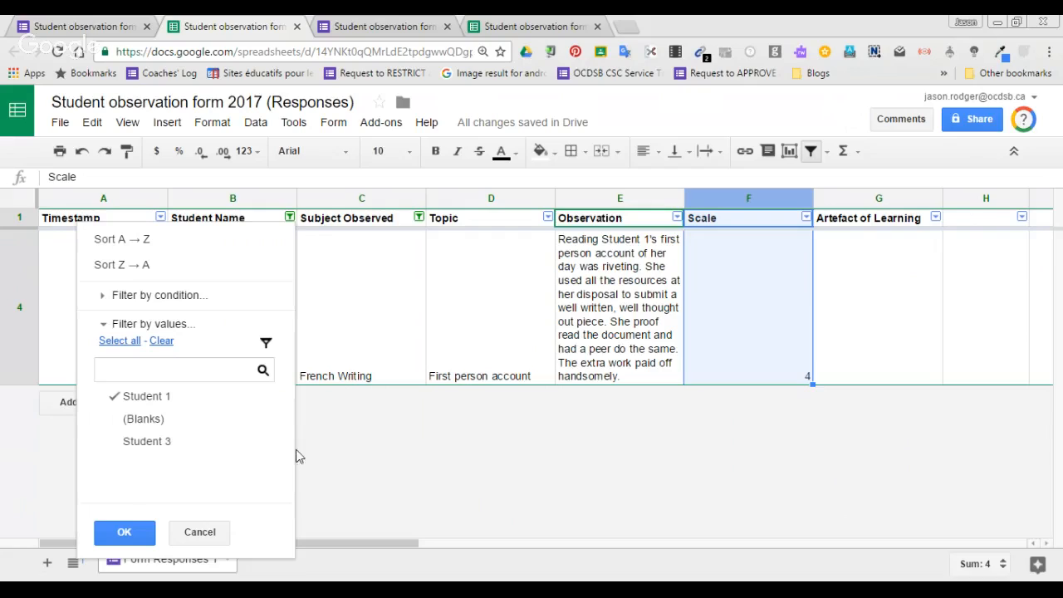
pyautogui.click(337, 462)
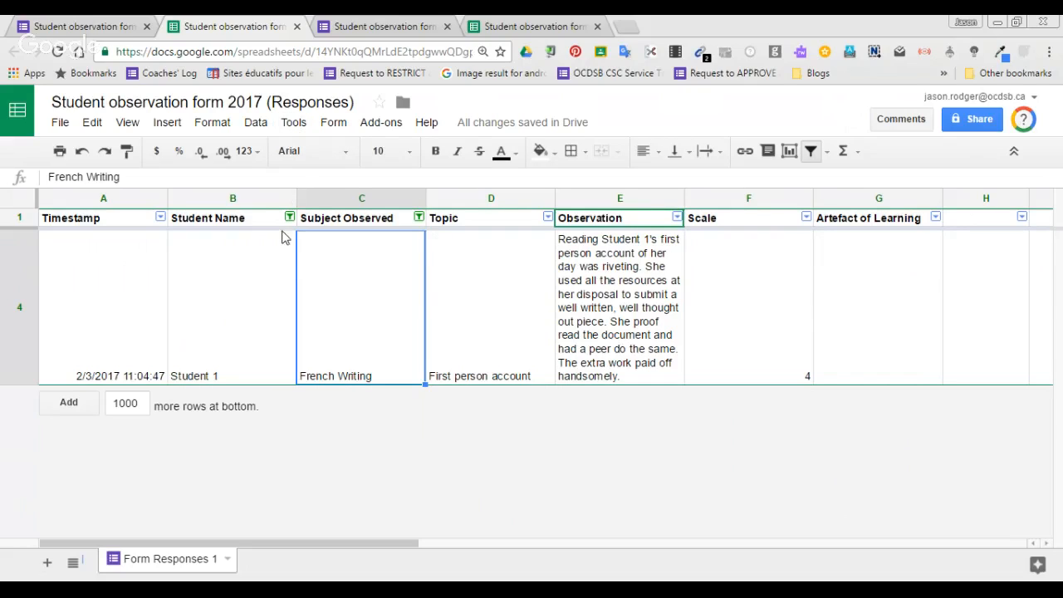
# Turn off the filter and reapply a fresh filter to the whole sheet.
pyautogui.click(258, 127)
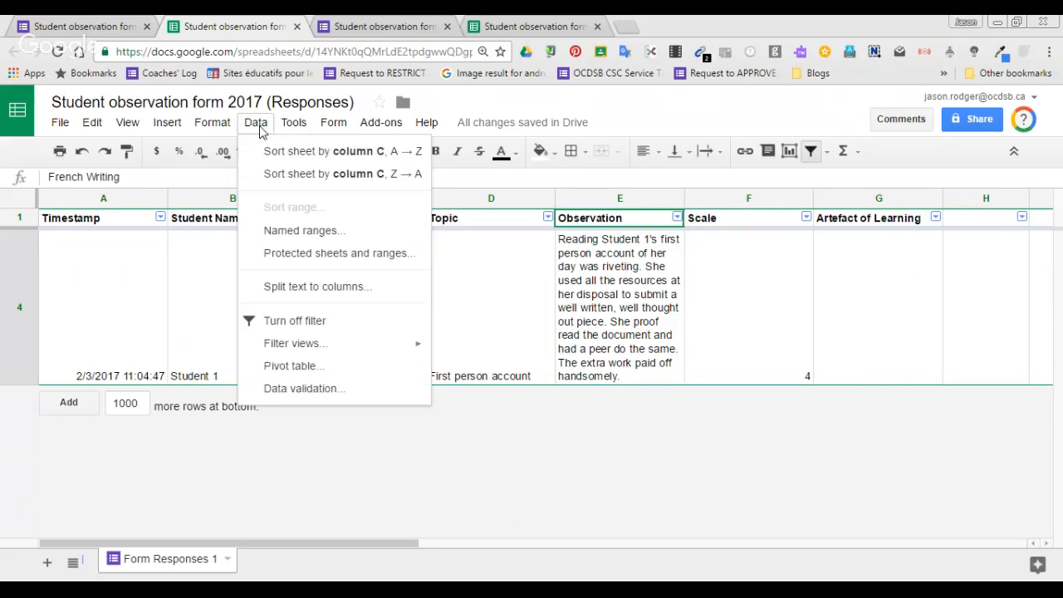
pyautogui.click(304, 323)
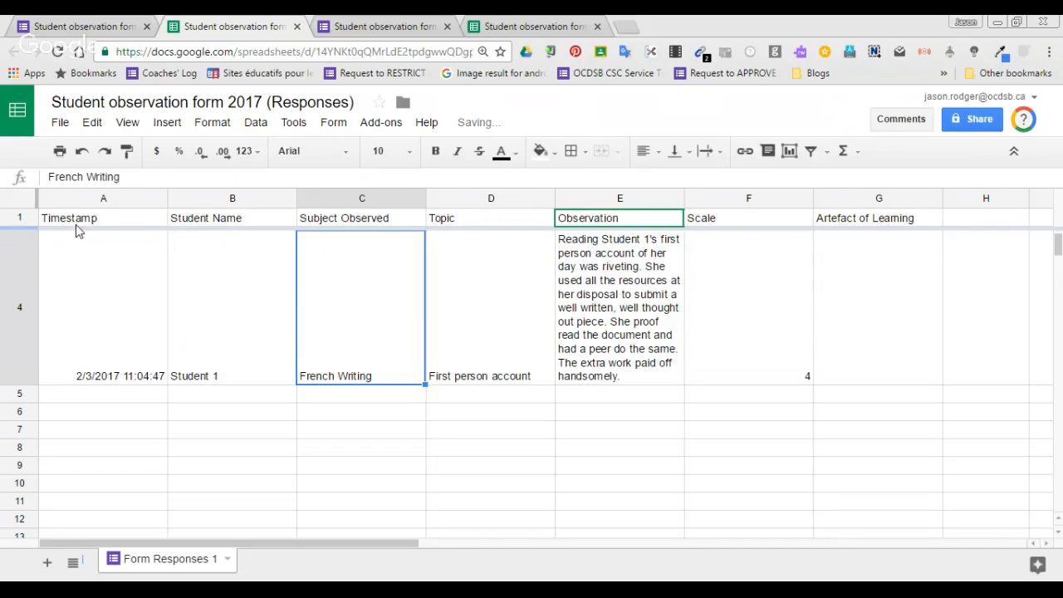
pyautogui.click(29, 205)
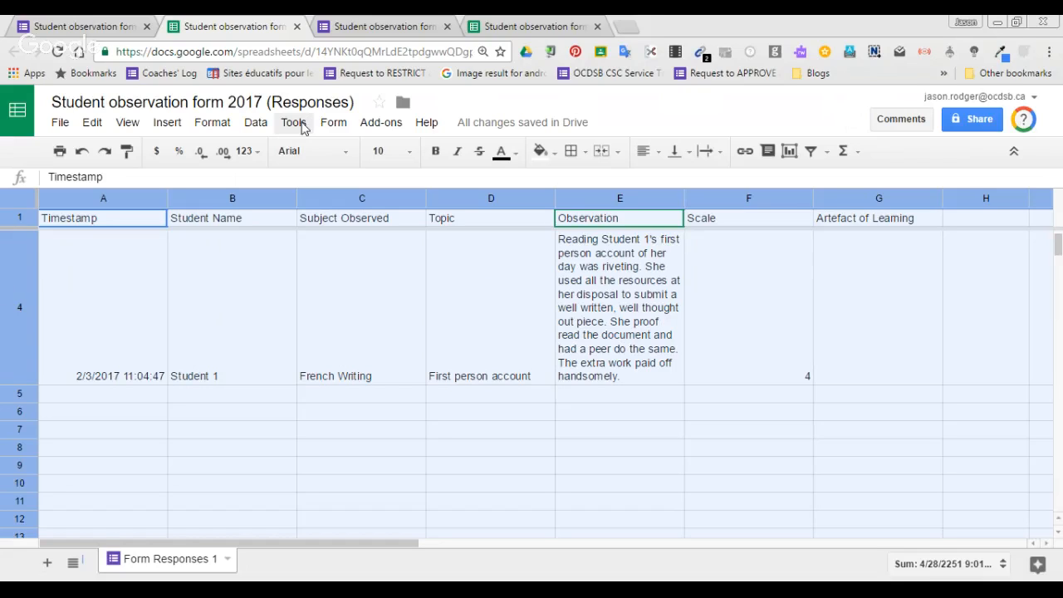
pyautogui.click(256, 125)
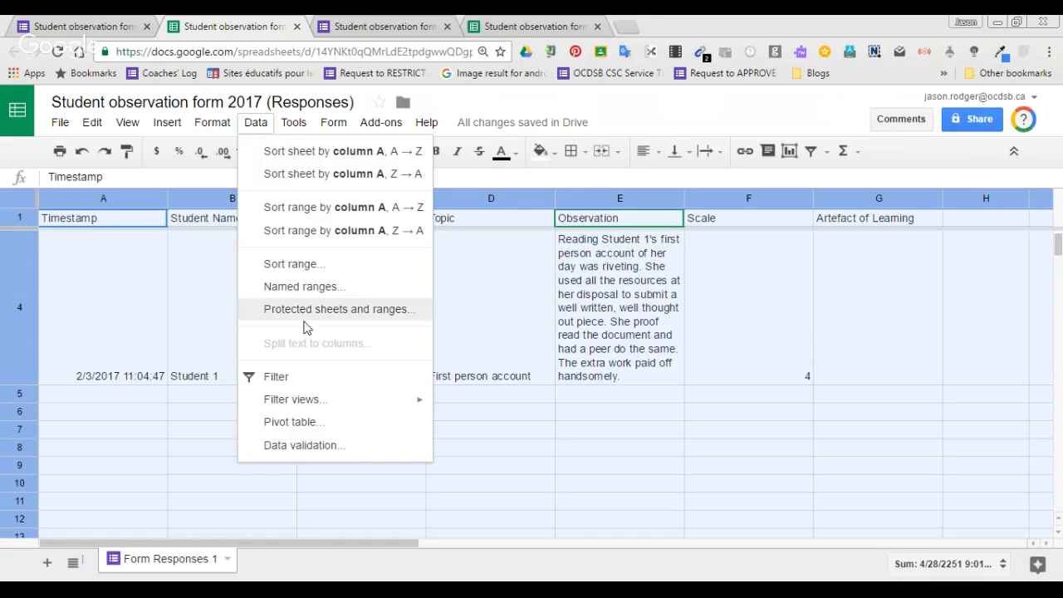
pyautogui.click(322, 378)
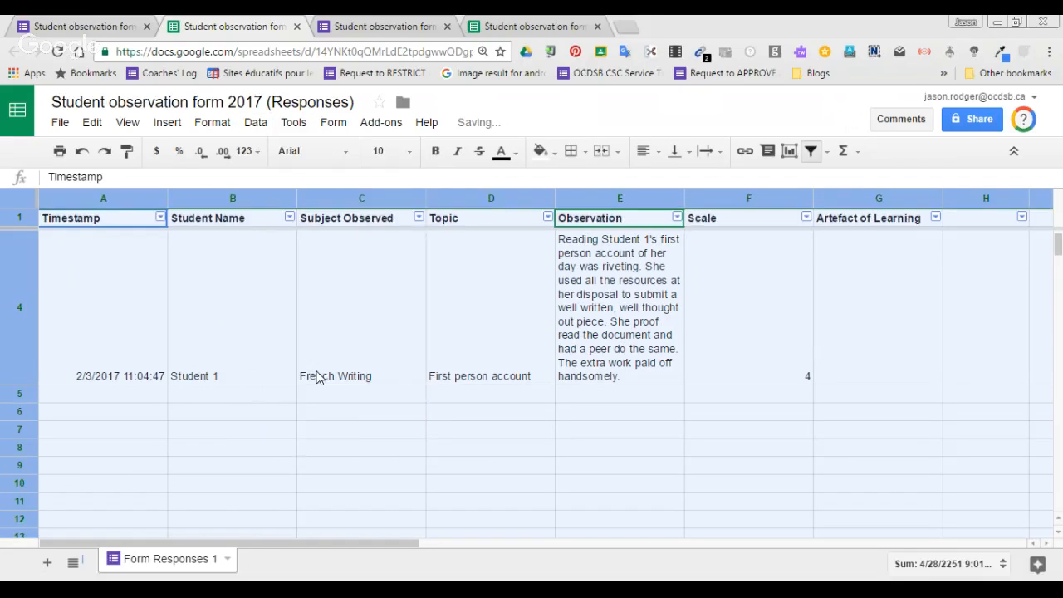